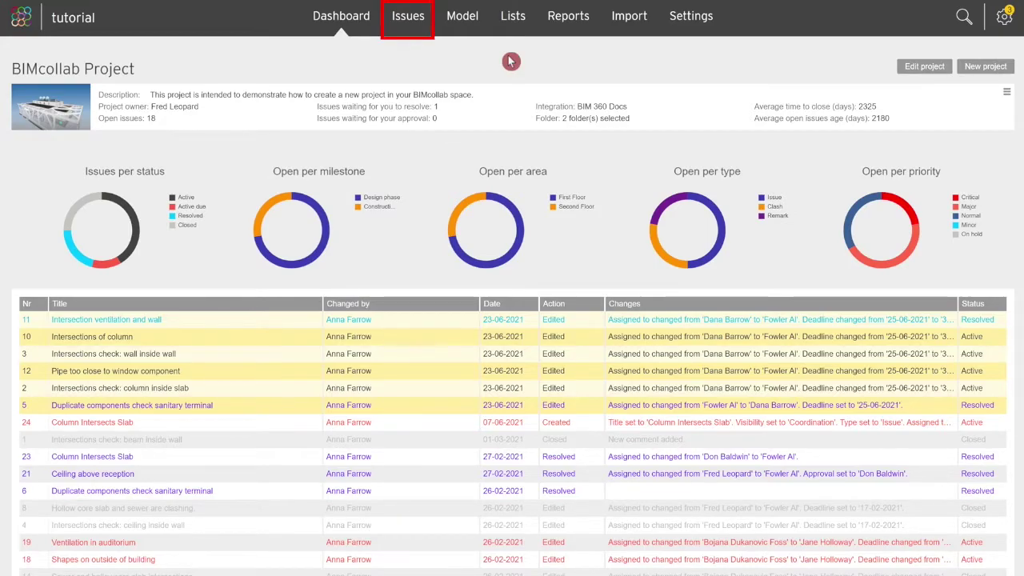
Step: Go from the project dashboard to the Issues section
{"action": "left_click", "coordinate": [410, 24]}
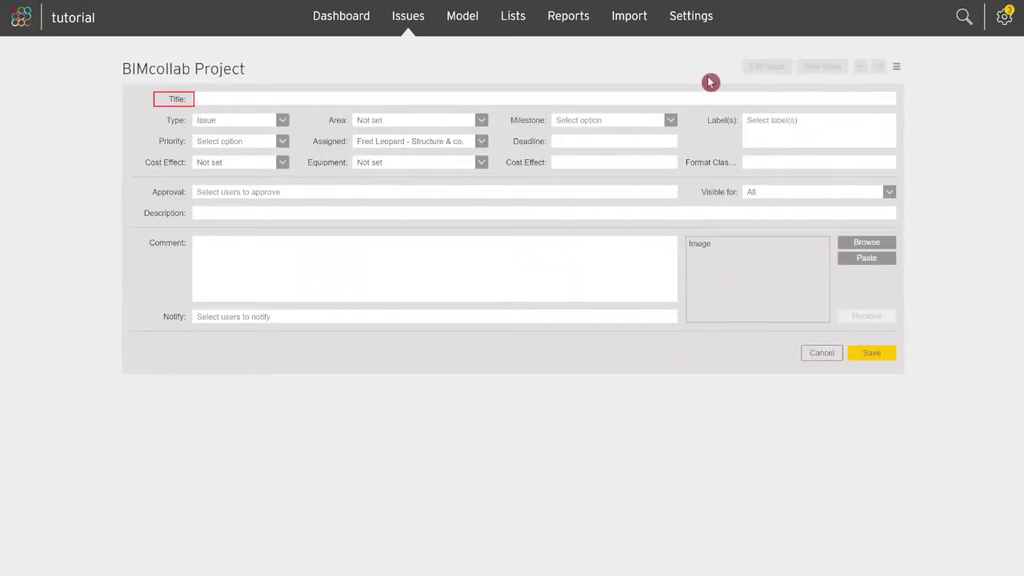
Step: Enter 'Elevator shaft coordination' as both the new issue's title and description
{"action": "type", "text": "Elevator shaft coordination"}
{"action": "key", "text": "Tab"}
{"action": "type", "text": "Elevator shaft coordination"}
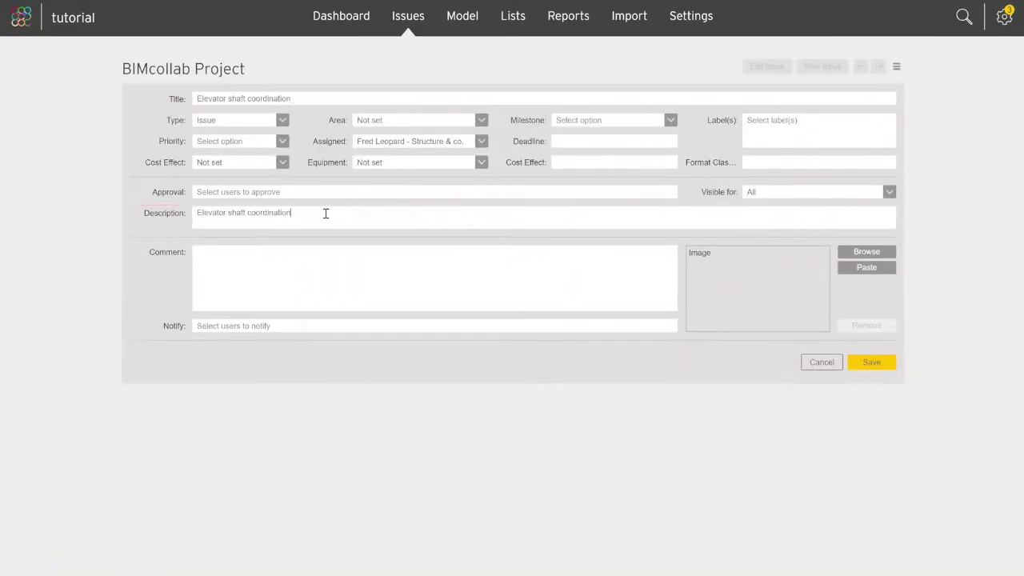
{"action": "left_click", "coordinate": [866, 253]}
Step: Attach Elevator Duct Coordination.png, keep the type as Issue, and set area to Second Floor
{"action": "left_click", "coordinate": [295, 40]}
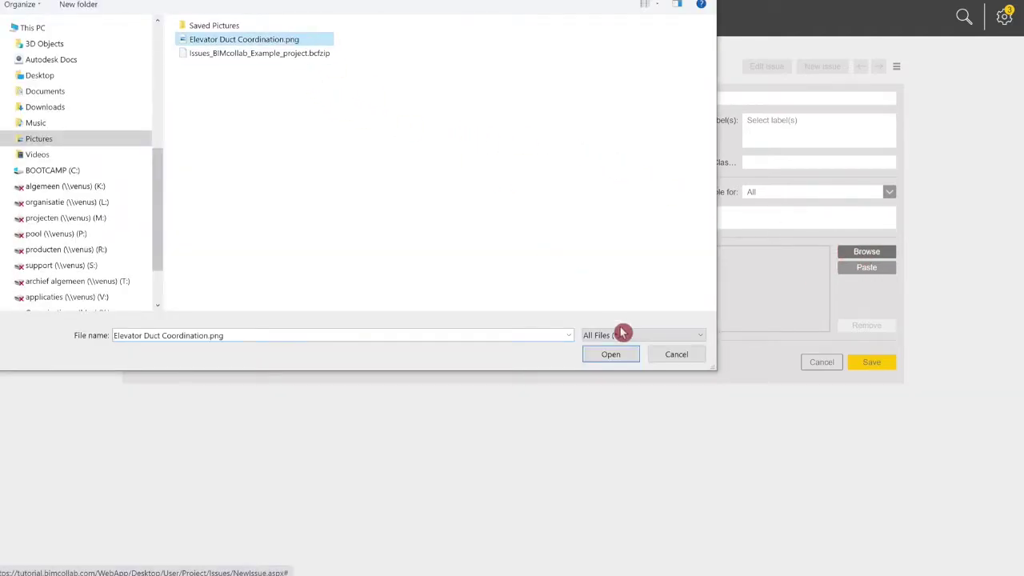
{"action": "left_click", "coordinate": [617, 354]}
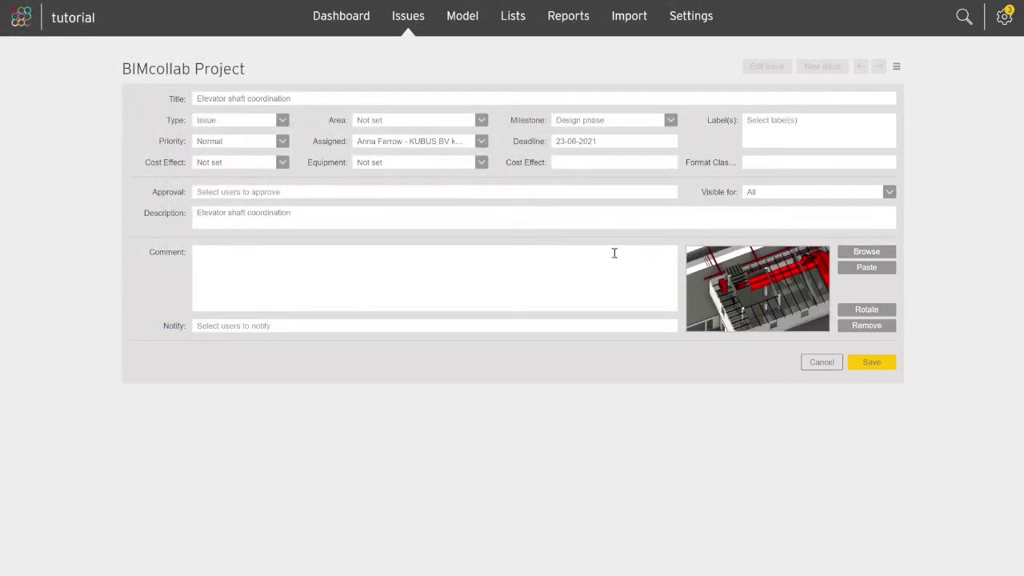
{"action": "left_click", "coordinate": [282, 120]}
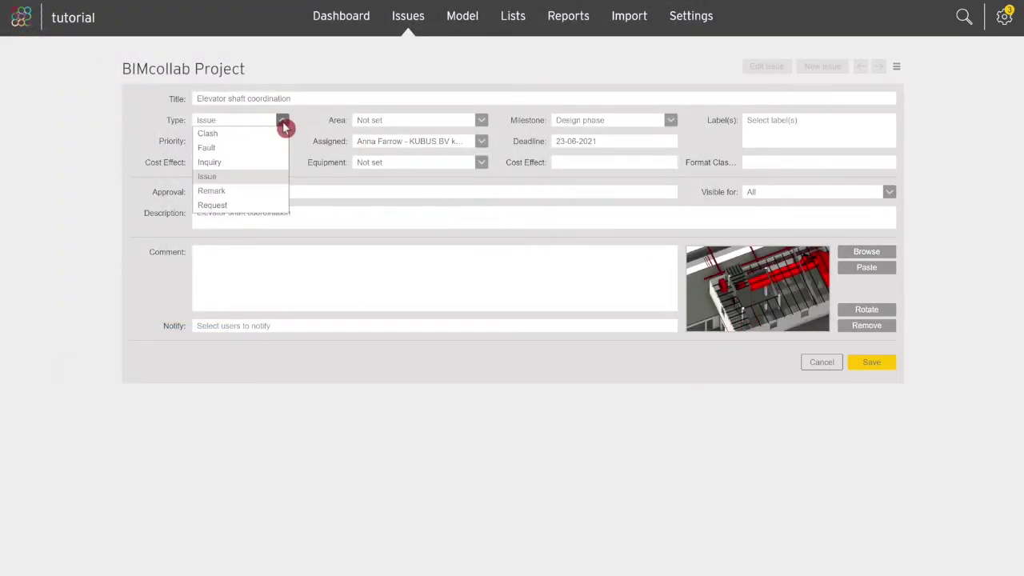
{"action": "left_click", "coordinate": [254, 178]}
{"action": "left_click", "coordinate": [480, 122]}
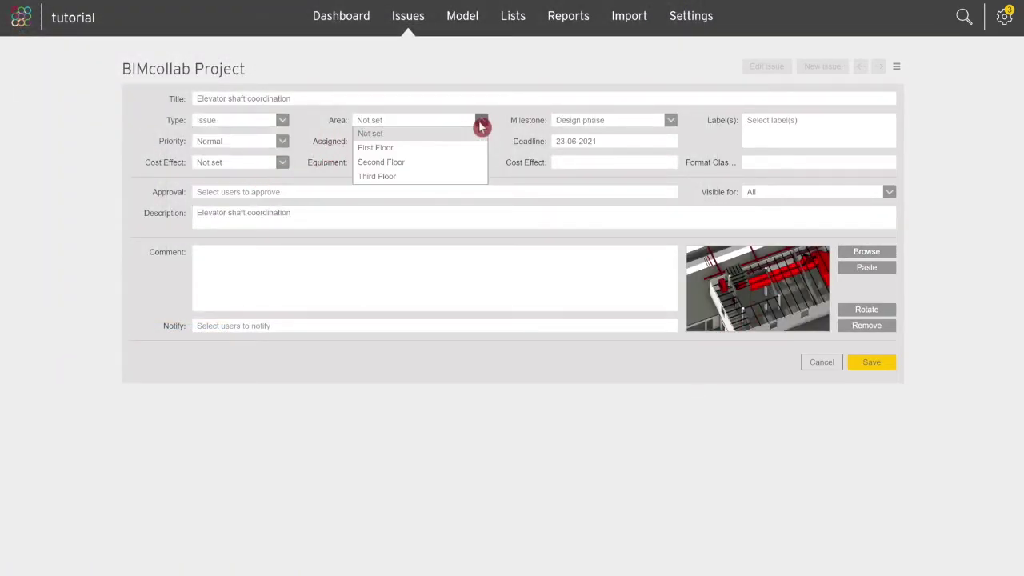
{"action": "left_click", "coordinate": [475, 167]}
Step: Set milestone to Construction Documentation and add the Mechanical and Structure labels
{"action": "left_click", "coordinate": [669, 121]}
{"action": "left_click", "coordinate": [640, 134]}
{"action": "left_click", "coordinate": [802, 131]}
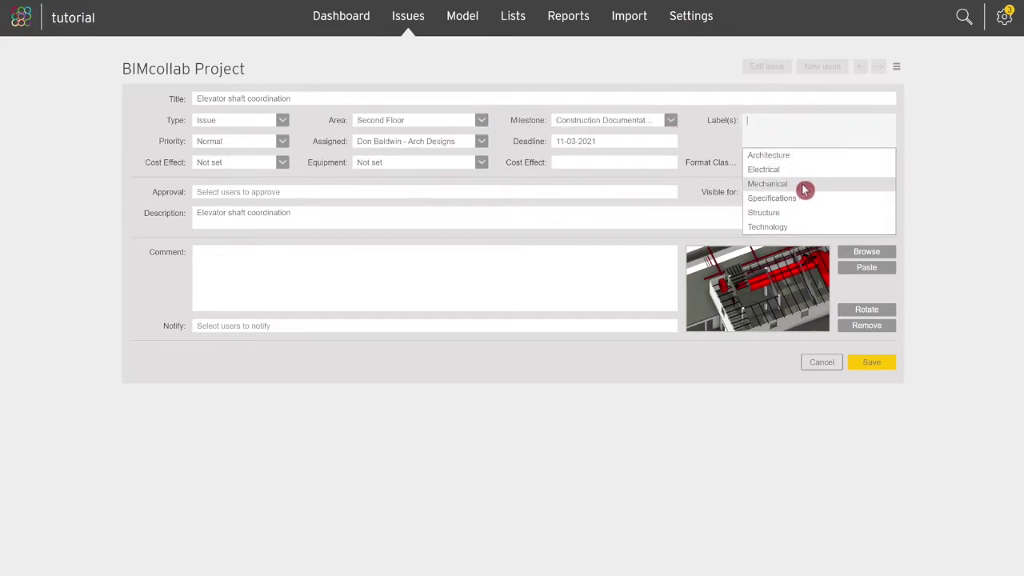
{"action": "left_click", "coordinate": [805, 190]}
{"action": "left_click", "coordinate": [822, 122]}
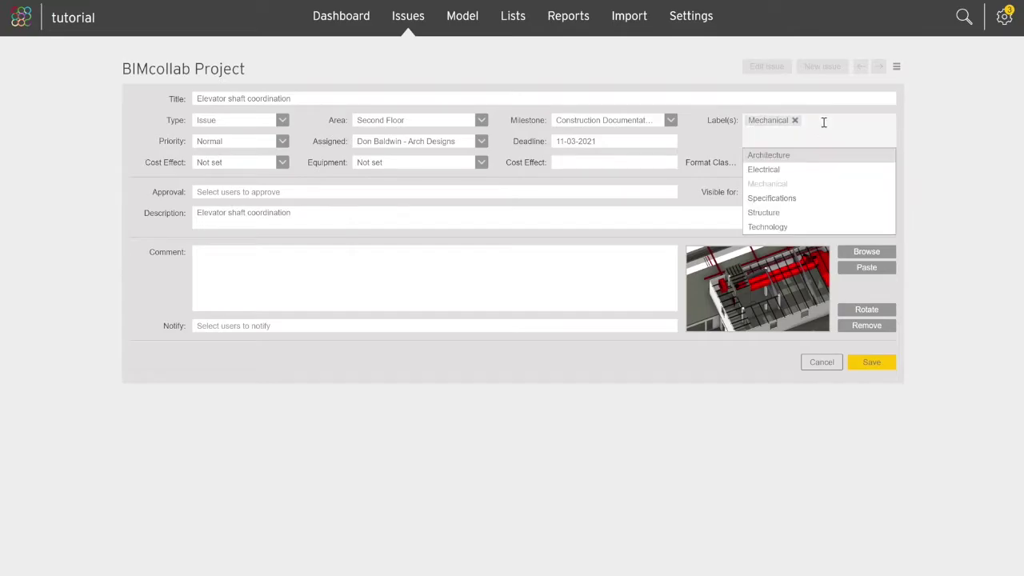
{"action": "left_click", "coordinate": [809, 212]}
Step: Set priority to Major and the deadline to 20 March 2021
{"action": "left_click", "coordinate": [282, 141]}
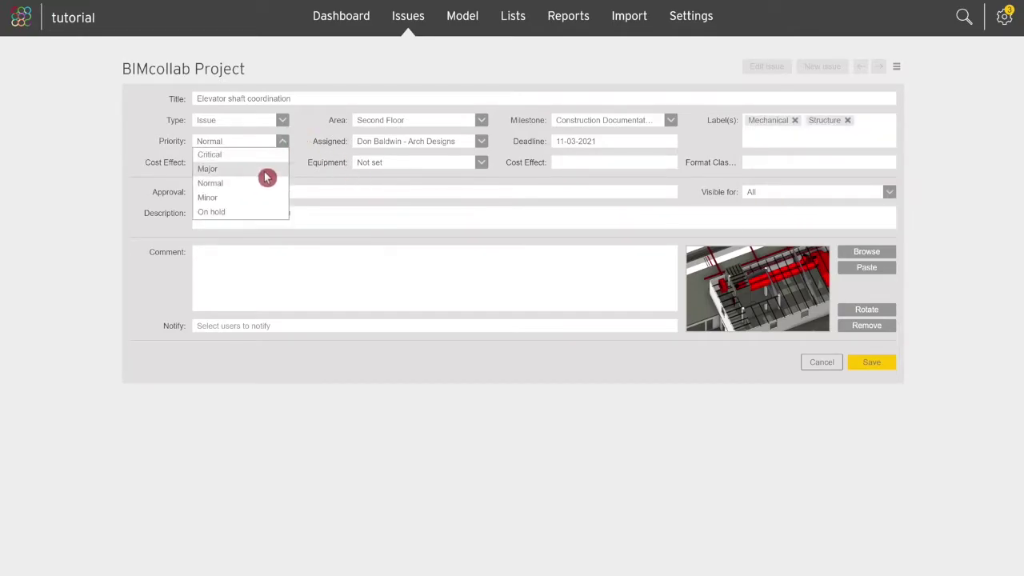
{"action": "left_click", "coordinate": [264, 170]}
{"action": "left_click", "coordinate": [599, 141]}
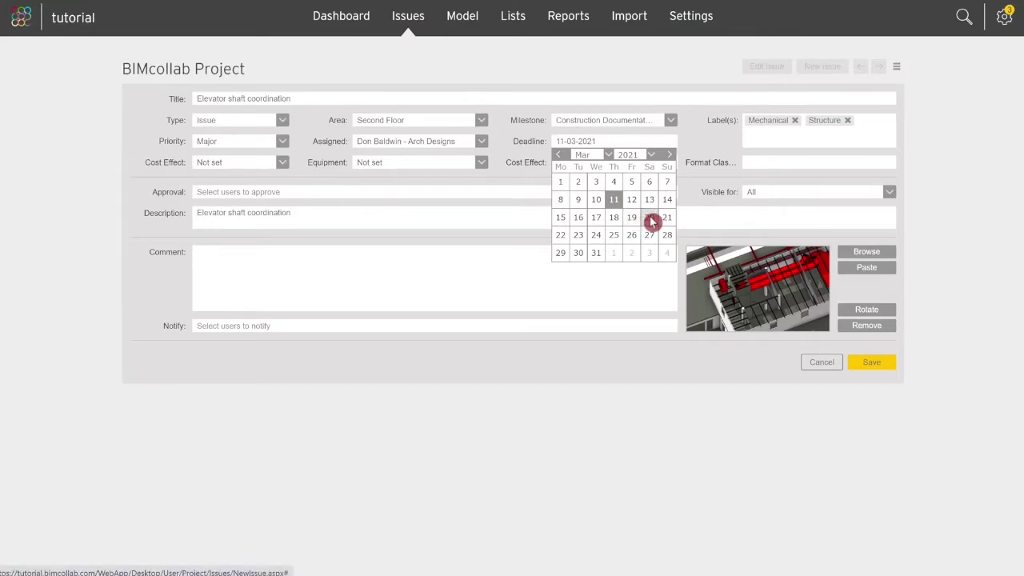
{"action": "left_click", "coordinate": [650, 218]}
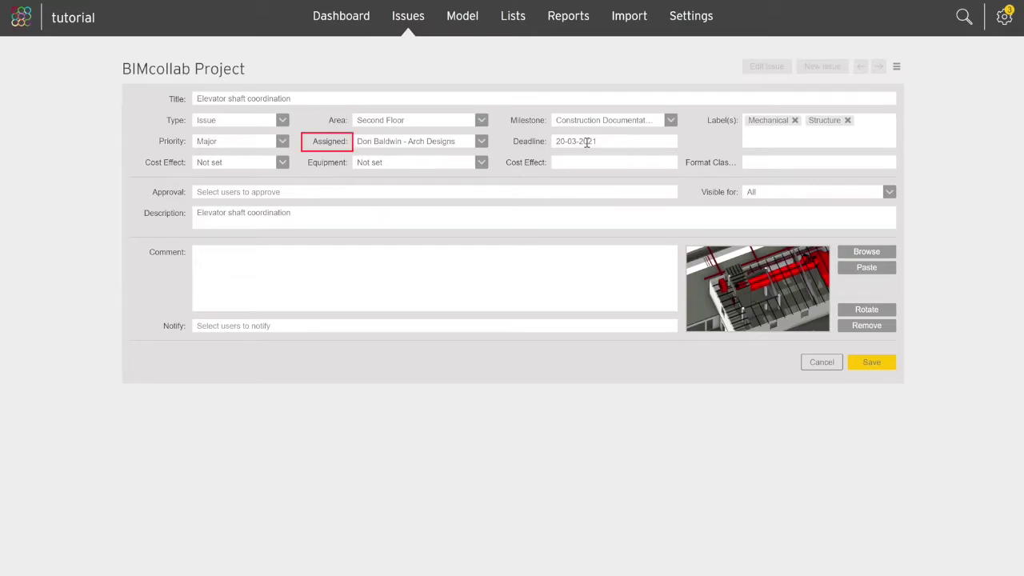
Step: Assign the Ventilation Solutions user and add the KUBUS BV and MEP Advisors users to Notify
{"action": "left_click", "coordinate": [481, 142]}
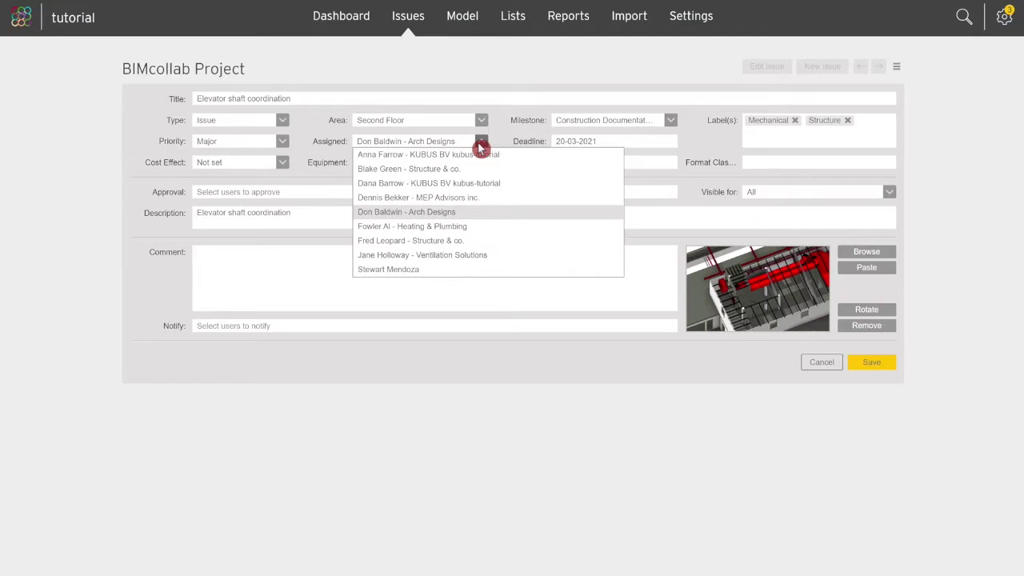
{"action": "left_click", "coordinate": [507, 256]}
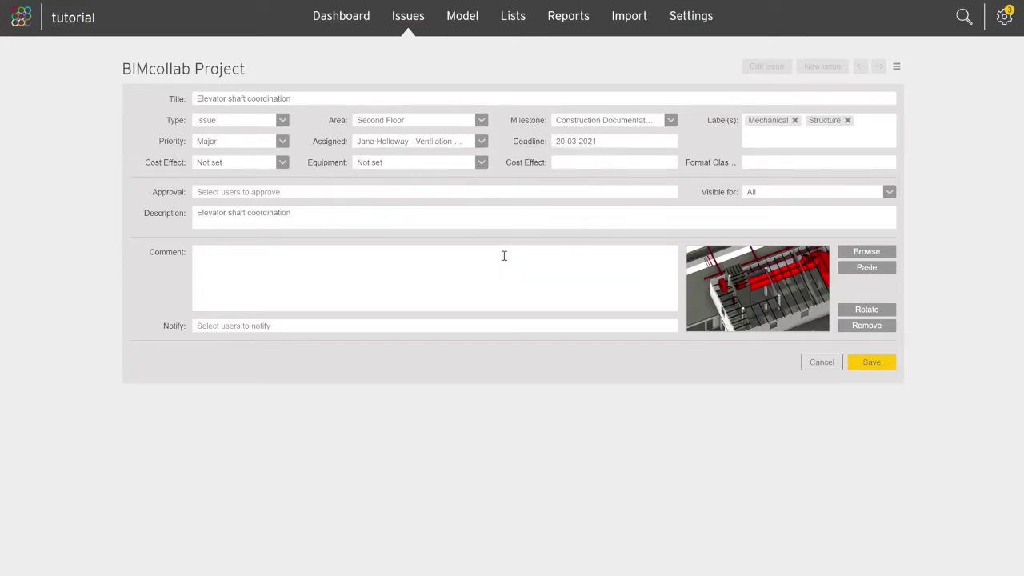
{"action": "left_click", "coordinate": [366, 333]}
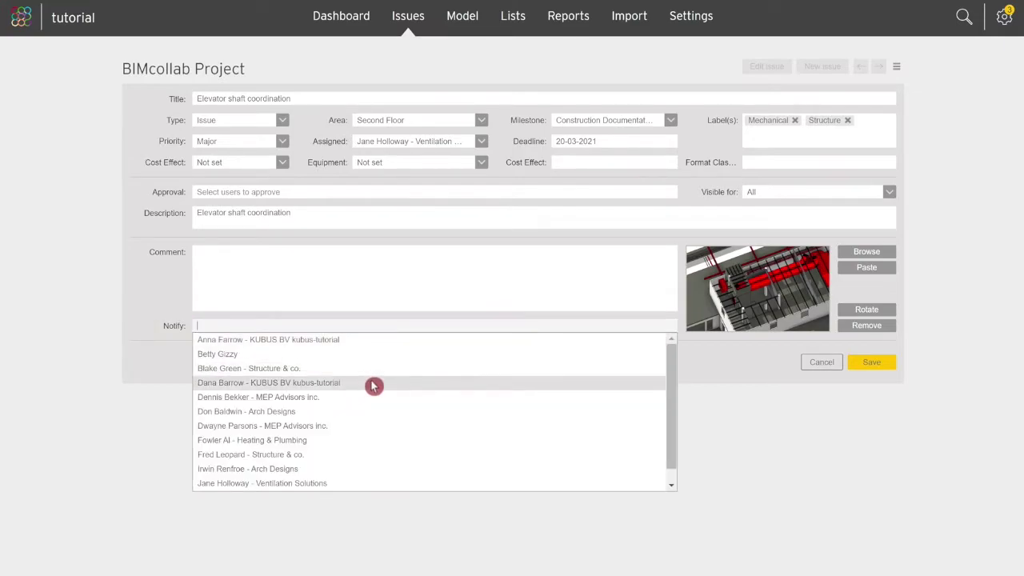
{"action": "left_click", "coordinate": [370, 382]}
{"action": "left_click", "coordinate": [392, 328]}
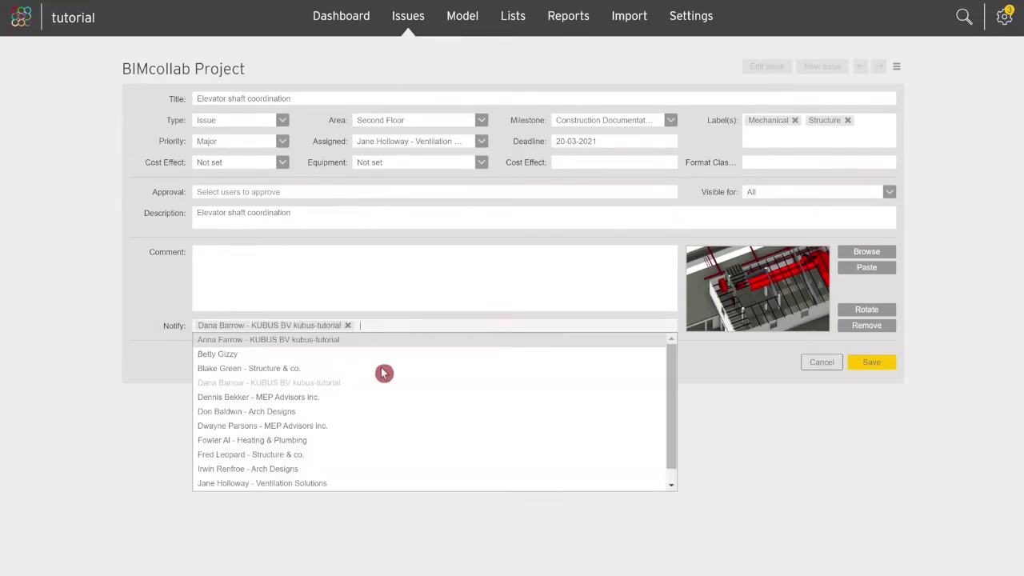
{"action": "left_click", "coordinate": [378, 404]}
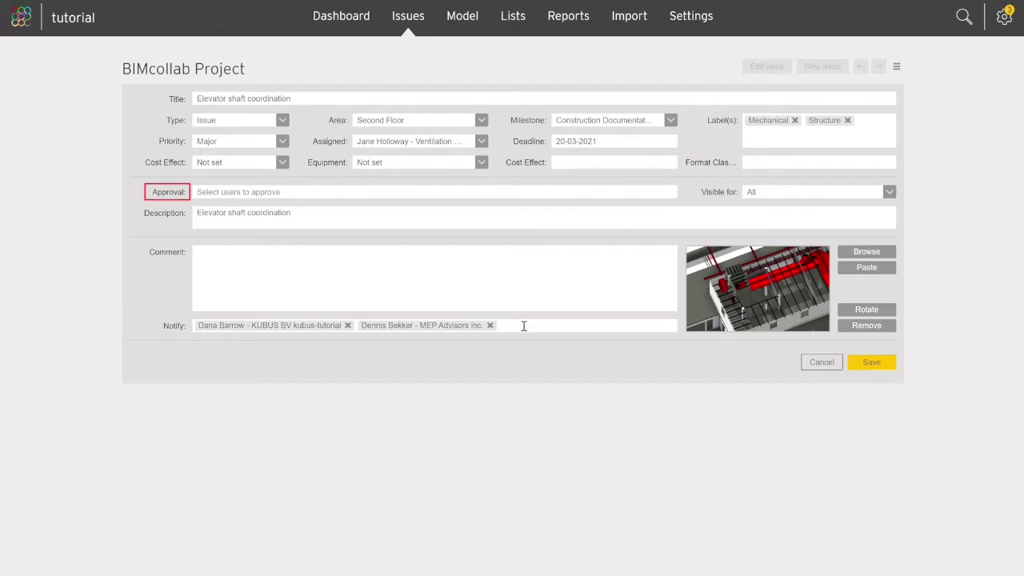
{"action": "left_click", "coordinate": [358, 191]}
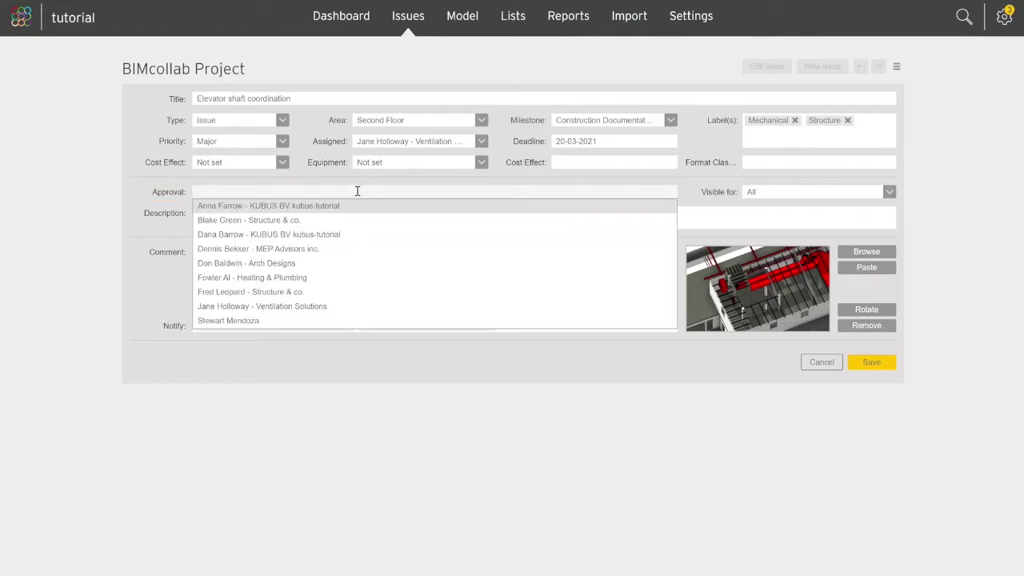
Step: Add Heating & Plumbing as approver, set cost category High Cost, leave equipment Not set
{"action": "left_click", "coordinate": [363, 264]}
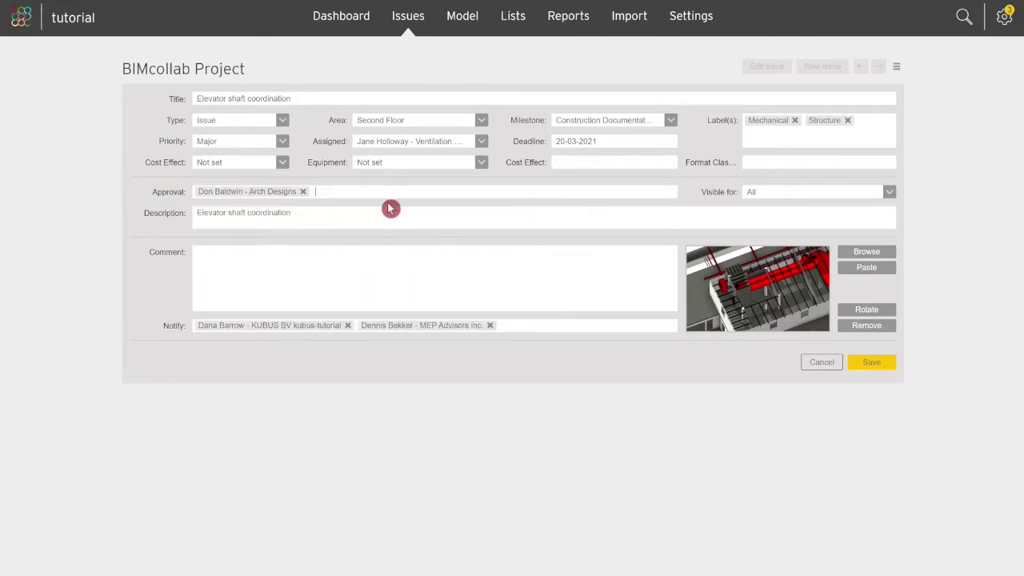
{"action": "left_click", "coordinate": [387, 192]}
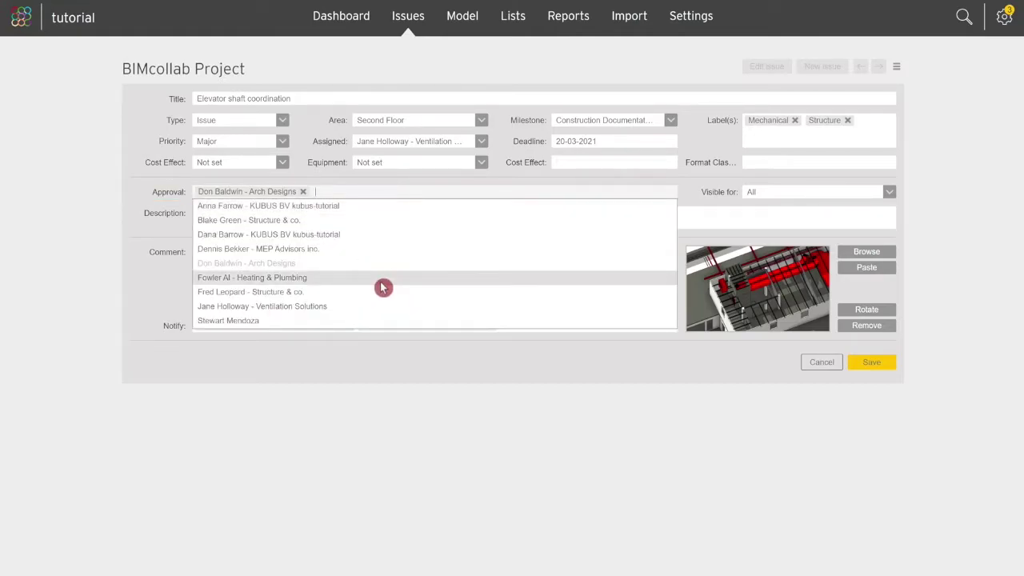
{"action": "left_click", "coordinate": [381, 280]}
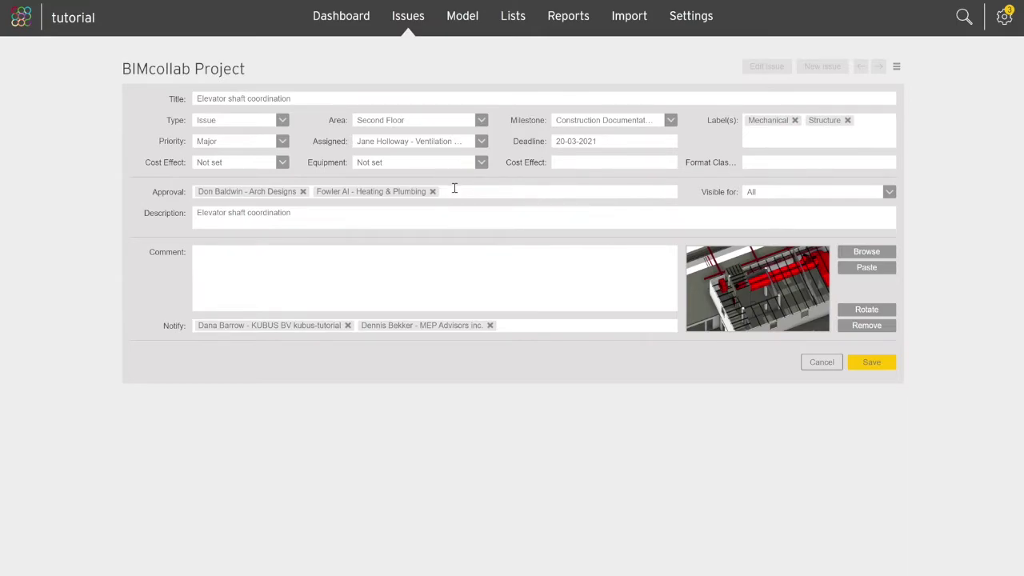
{"action": "left_click", "coordinate": [281, 167]}
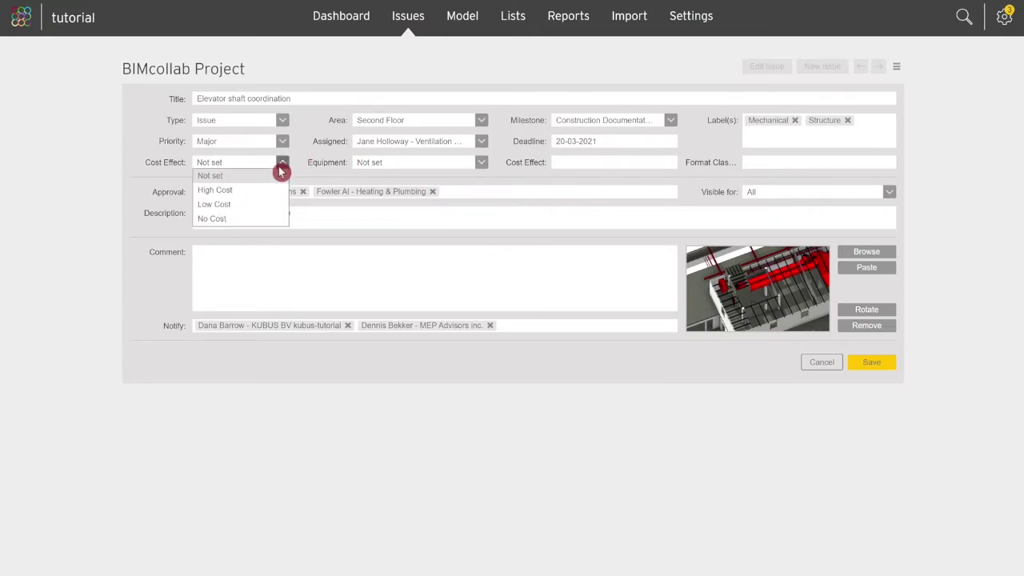
{"action": "left_click", "coordinate": [274, 191]}
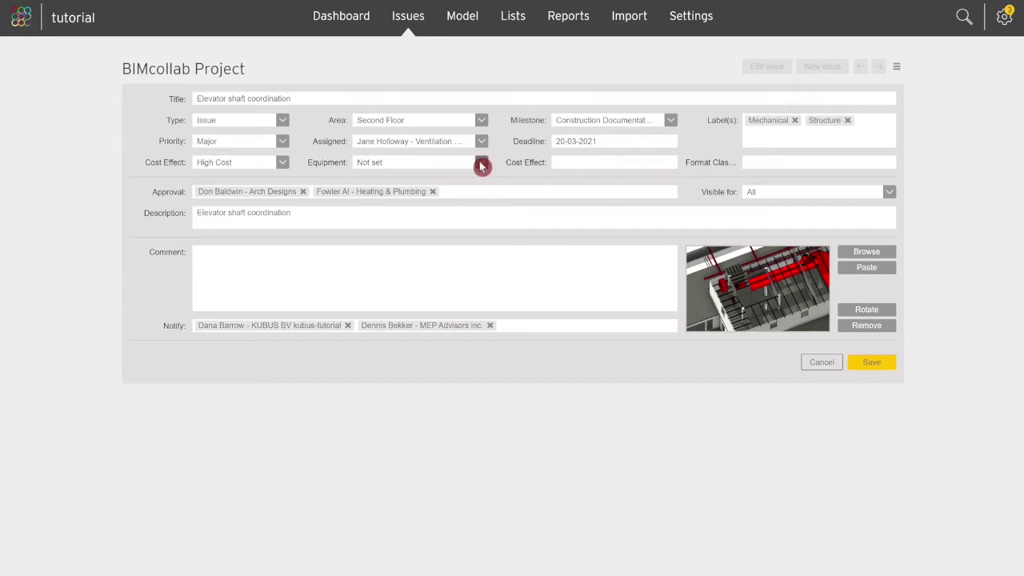
{"action": "left_click", "coordinate": [481, 165]}
{"action": "left_click", "coordinate": [481, 176]}
Step: Enter cost amount 8000 and classification B1, and make the issue visible to Mechanical engineers
{"action": "left_click", "coordinate": [608, 160]}
{"action": "type", "text": "8000"}
{"action": "left_click", "coordinate": [755, 163]}
{"action": "type", "text": "B1"}
{"action": "left_click", "coordinate": [891, 192]}
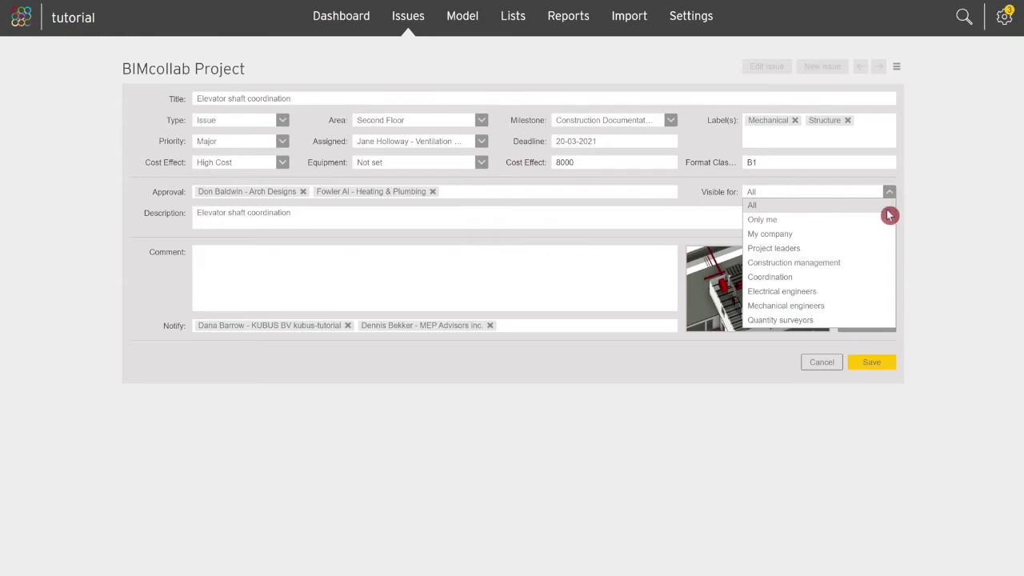
{"action": "left_click", "coordinate": [850, 308]}
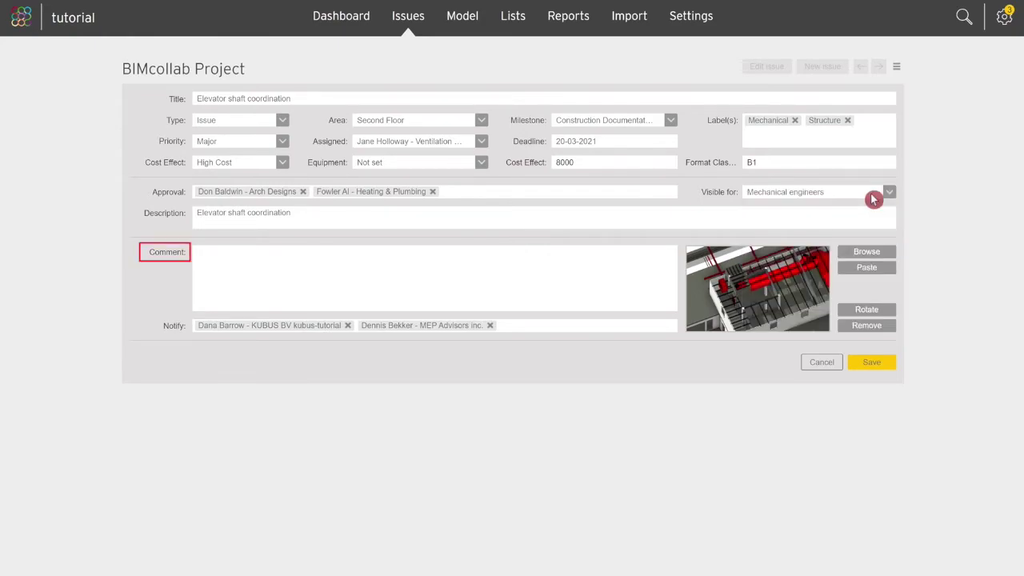
Step: Comment 'MEP team – please review to re-route the ducts through a different opening.' and save the issue
{"action": "left_click", "coordinate": [499, 272]}
{"action": "type", "text": "MEP team – please review to re-route the ducts through a different opening."}
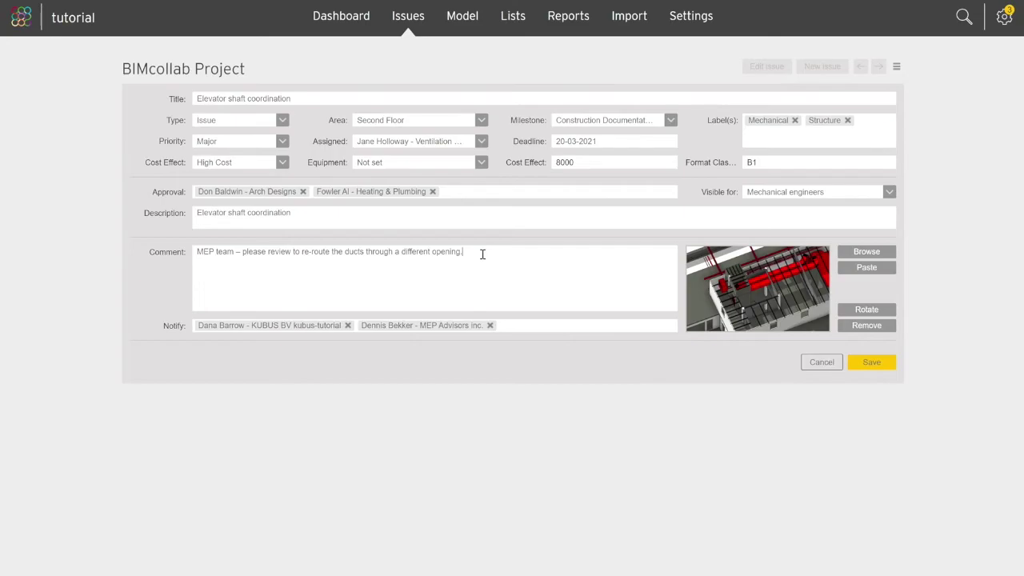
{"action": "left_click", "coordinate": [874, 363]}
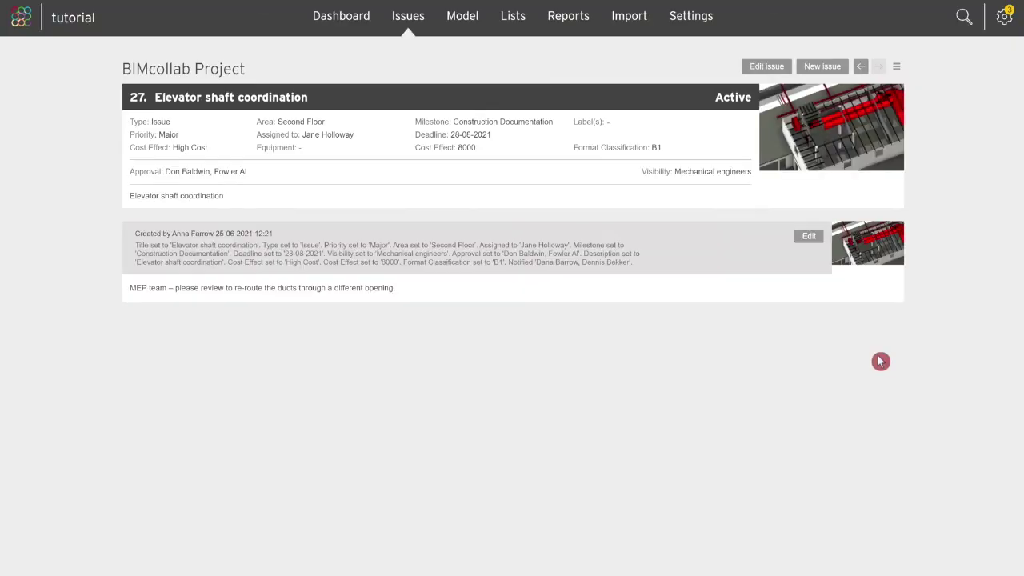
Step: Return to the issues list and go to the Import files page to pick a BCF file
{"action": "left_click", "coordinate": [416, 30]}
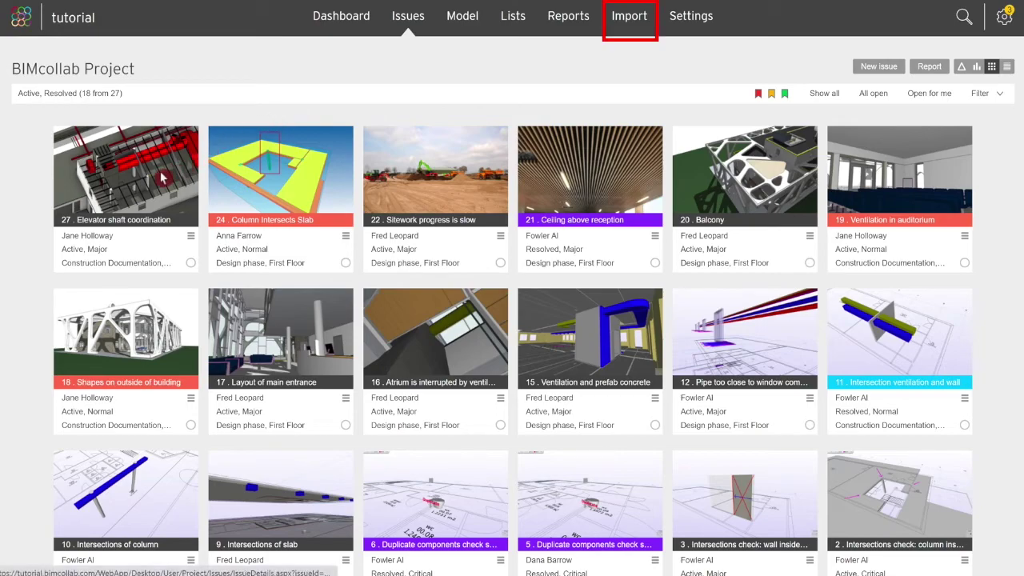
{"action": "left_click", "coordinate": [632, 18]}
{"action": "left_click", "coordinate": [64, 273]}
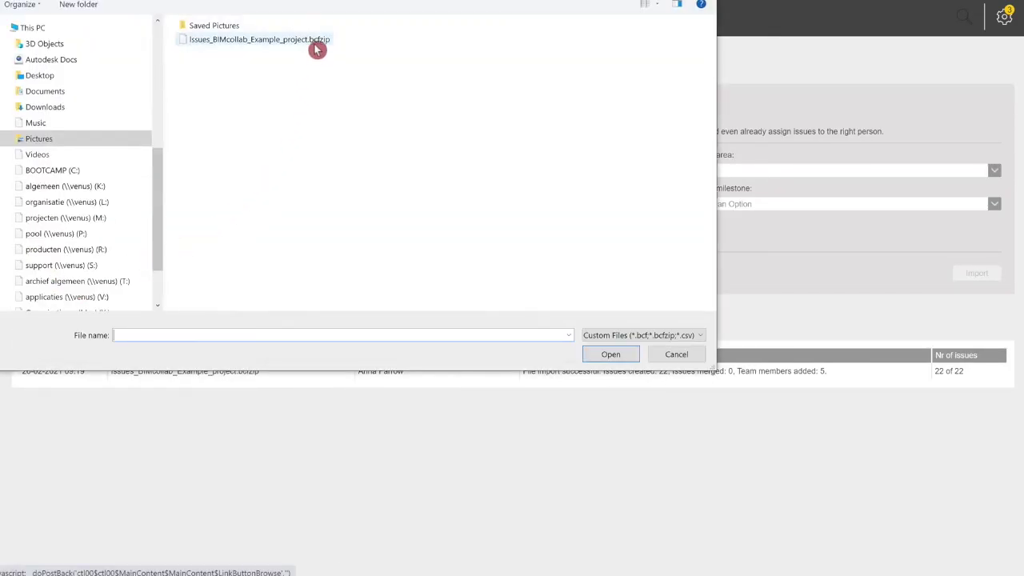
Step: Import Issues_BIMcollab_Example_project.bcfzip, assigning unassigned issues to Heating & Plumbing with Major default priority
{"action": "left_click", "coordinate": [318, 46]}
{"action": "left_click", "coordinate": [628, 357]}
{"action": "left_click", "coordinate": [316, 205]}
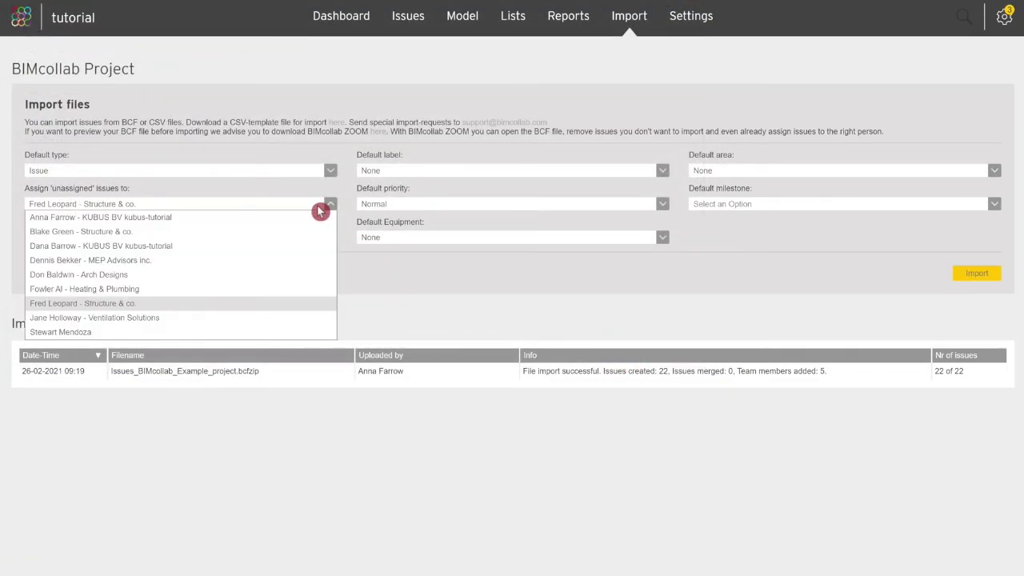
{"action": "left_click", "coordinate": [259, 290]}
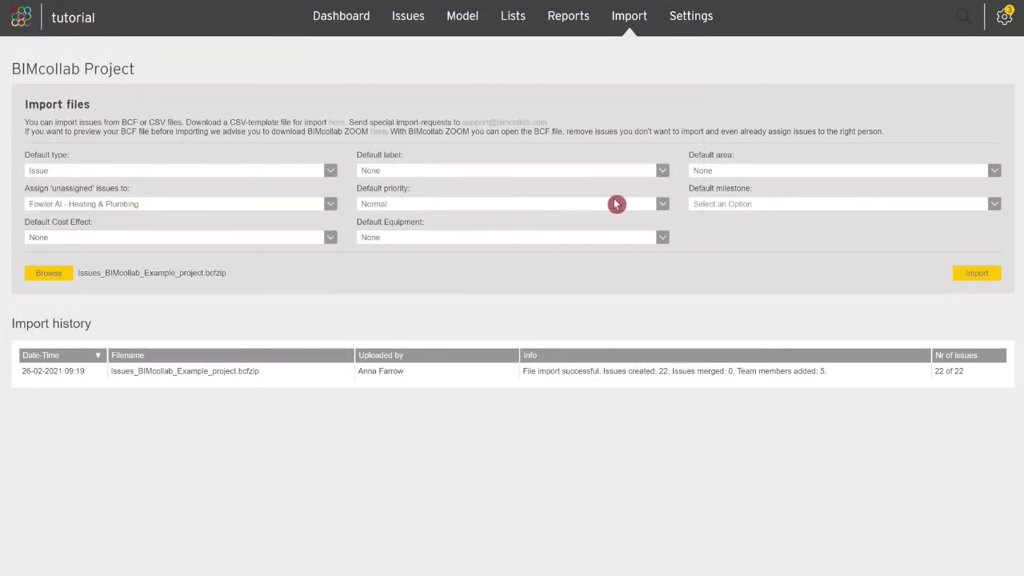
{"action": "left_click", "coordinate": [655, 206]}
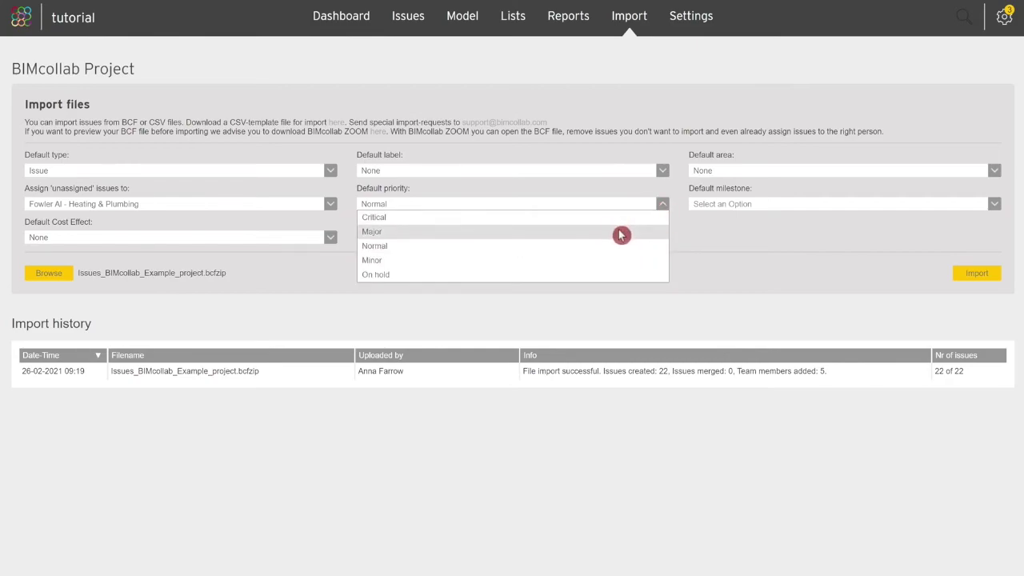
{"action": "left_click", "coordinate": [622, 233]}
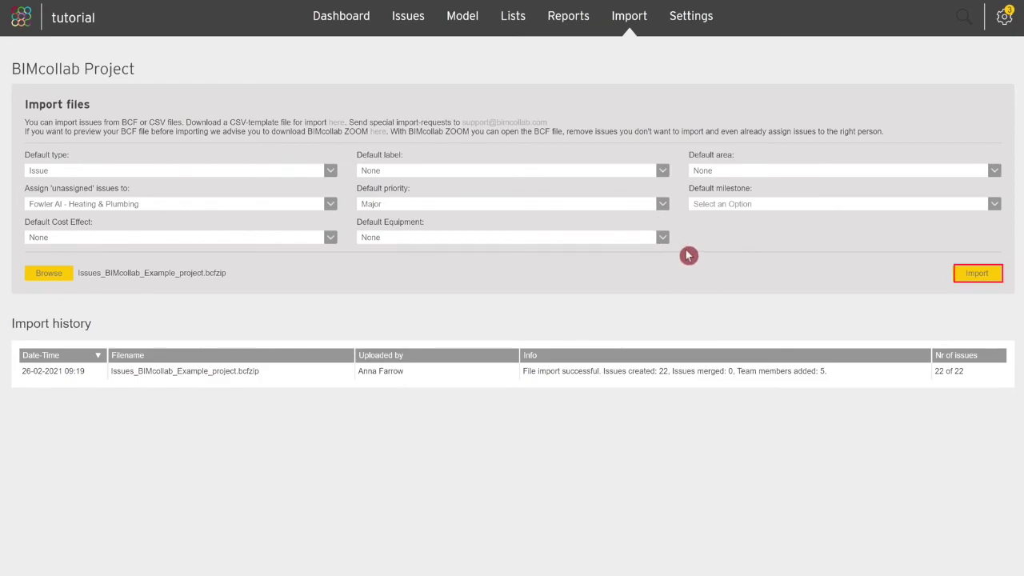
{"action": "left_click", "coordinate": [976, 273]}
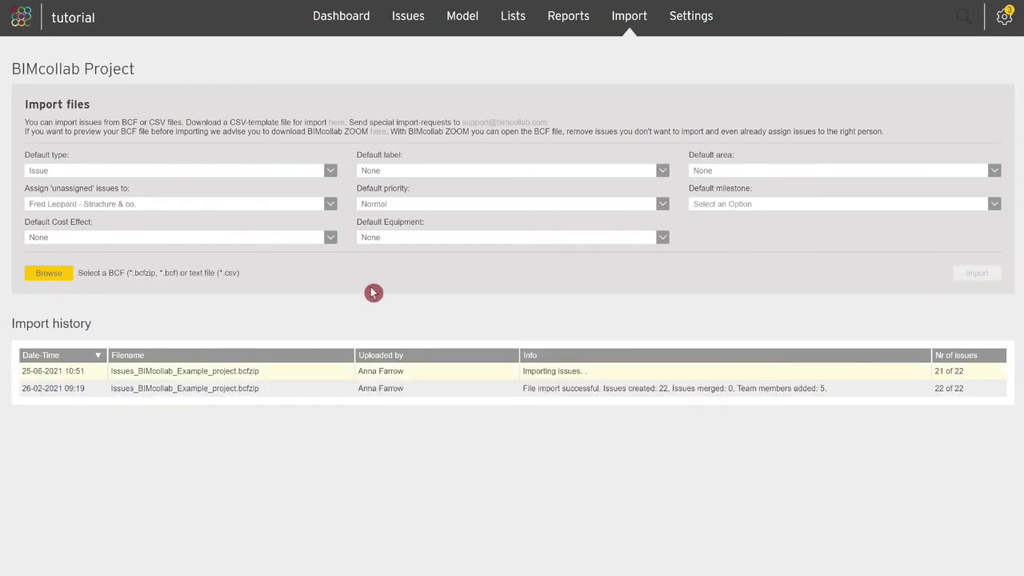
Step: Return to the Issues overview, now listing all 25 project issues
{"action": "left_click", "coordinate": [404, 36]}
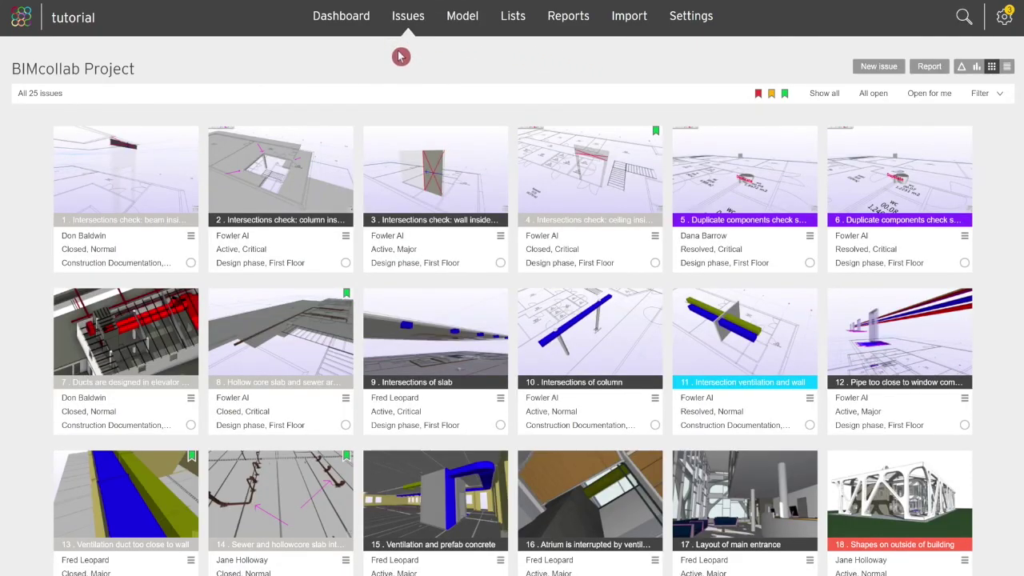